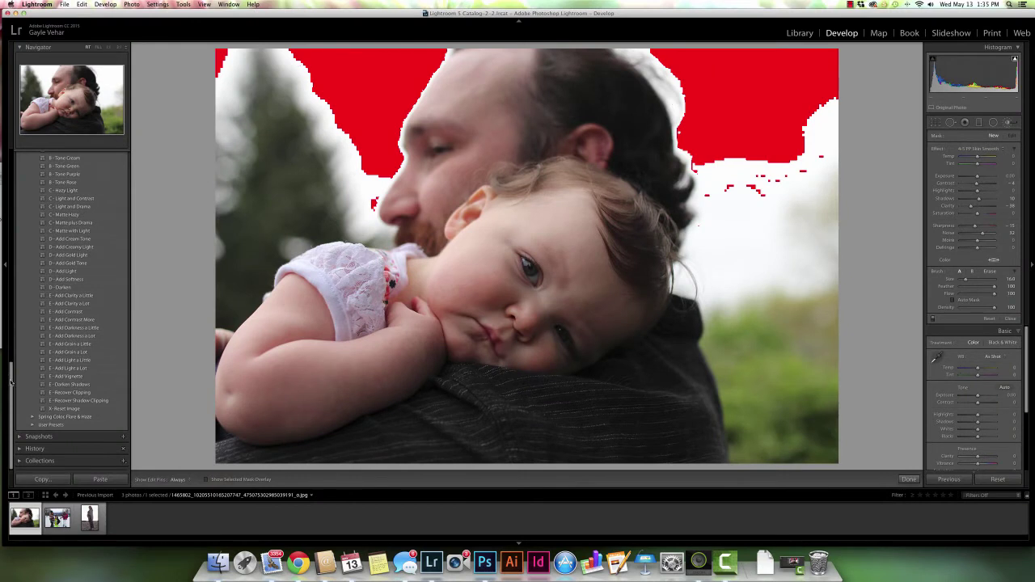
- Apply the presets A - Black and White Base 3, D - Add Creamy Light and E - Recover Clipping to the photo
drag(11, 384, 10, 353)
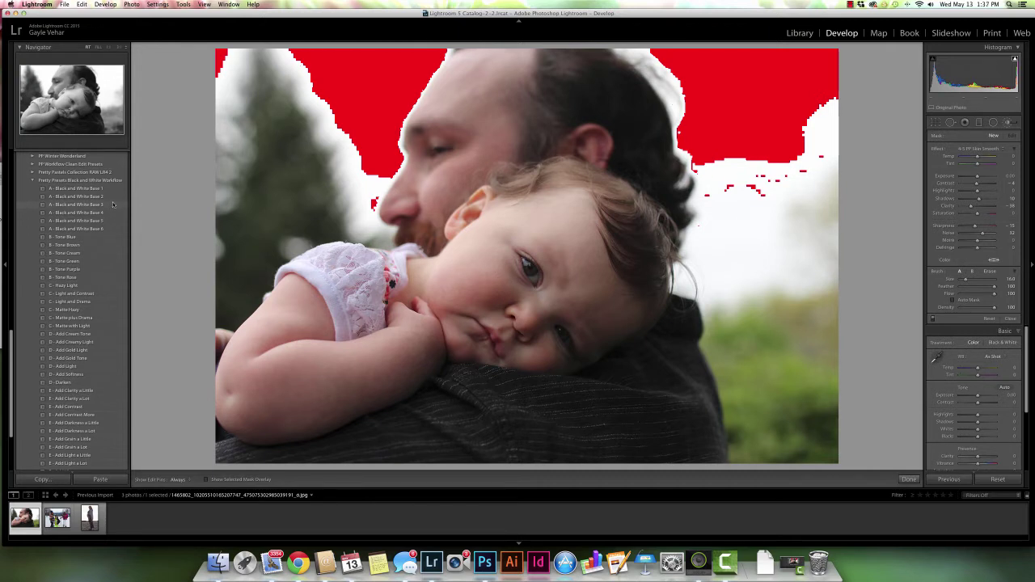
click(114, 205)
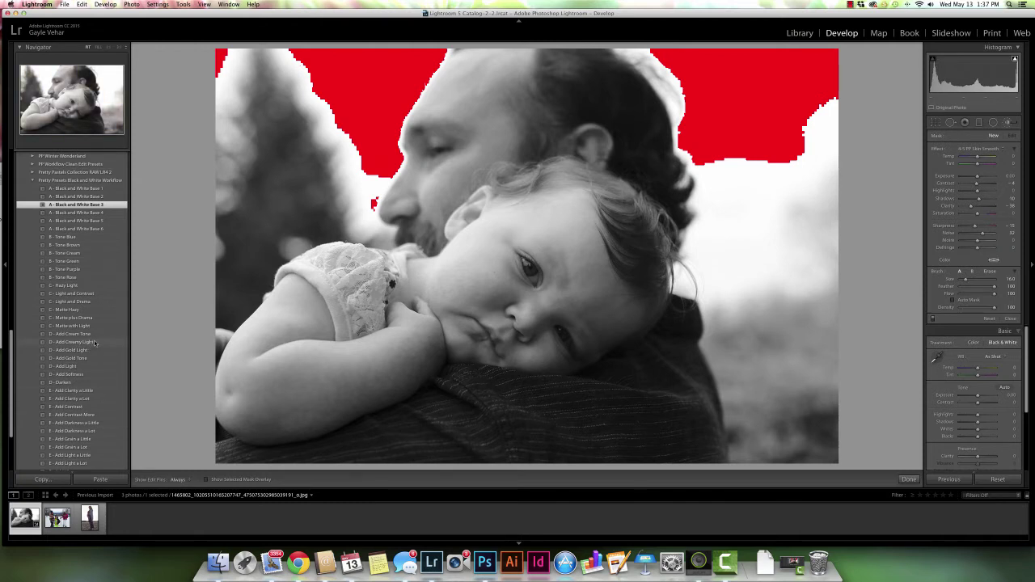
click(93, 343)
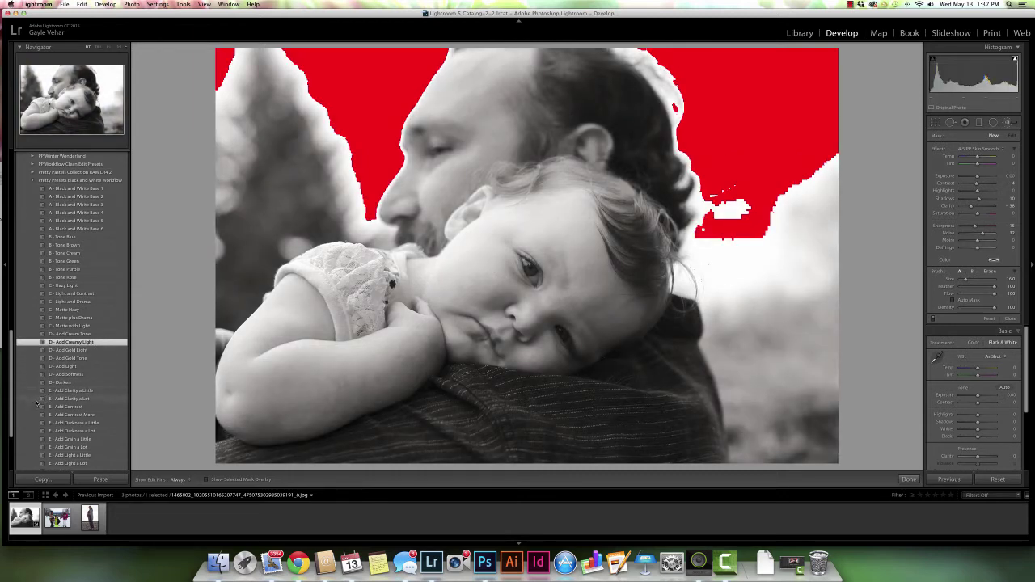
scroll(41, 428, down, 4)
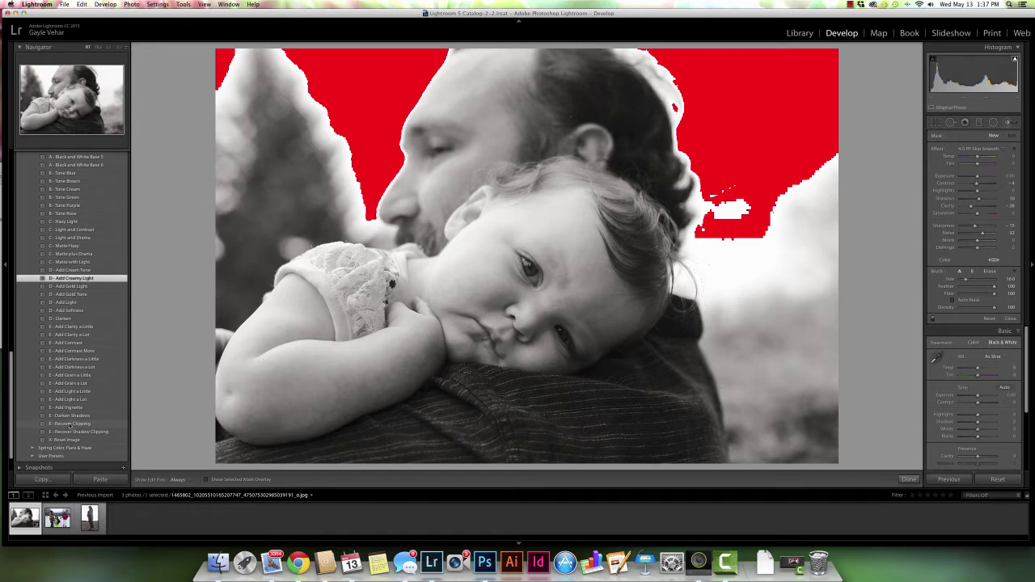
click(71, 424)
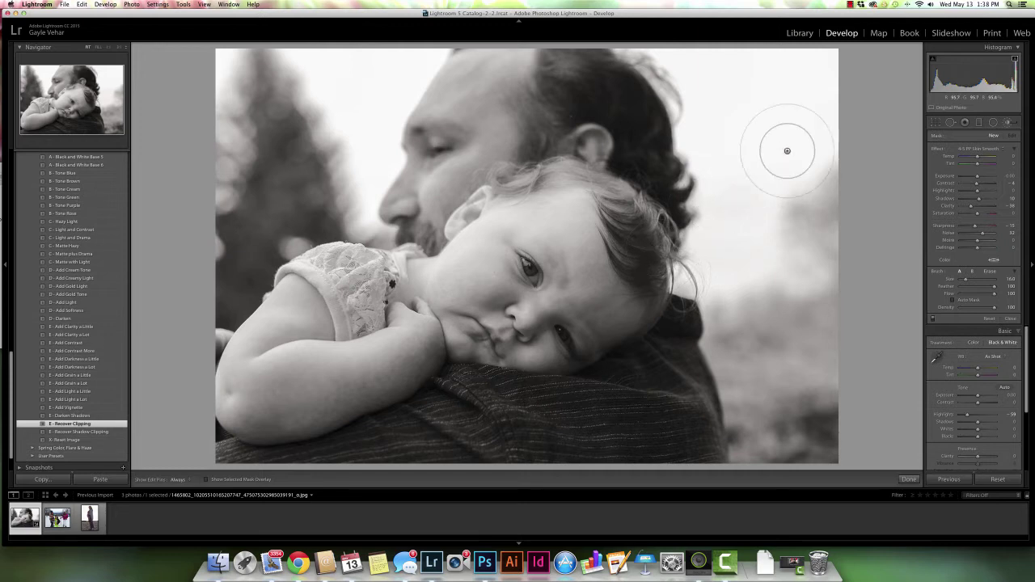
- Paint light over the baby's face using the adjustment brush with the *4-5 PP Add Light effect at size 20
click(988, 151)
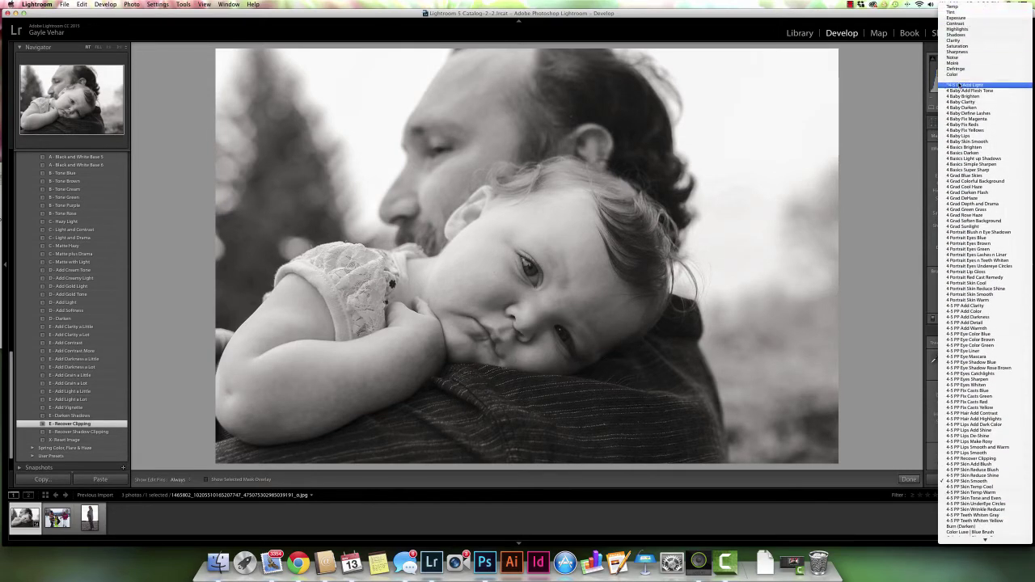
click(959, 85)
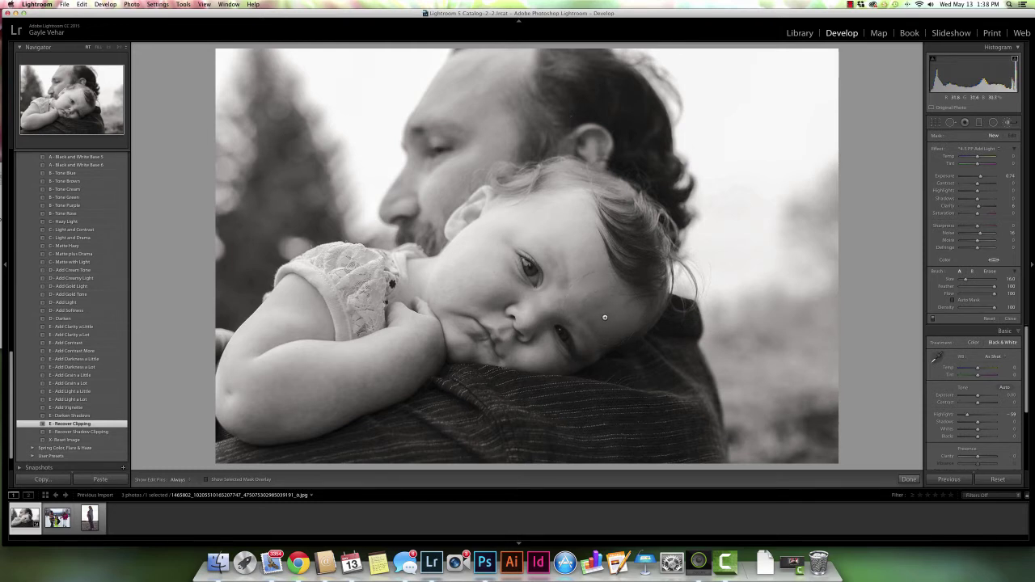
scroll(596, 315, up, 4)
key(h)
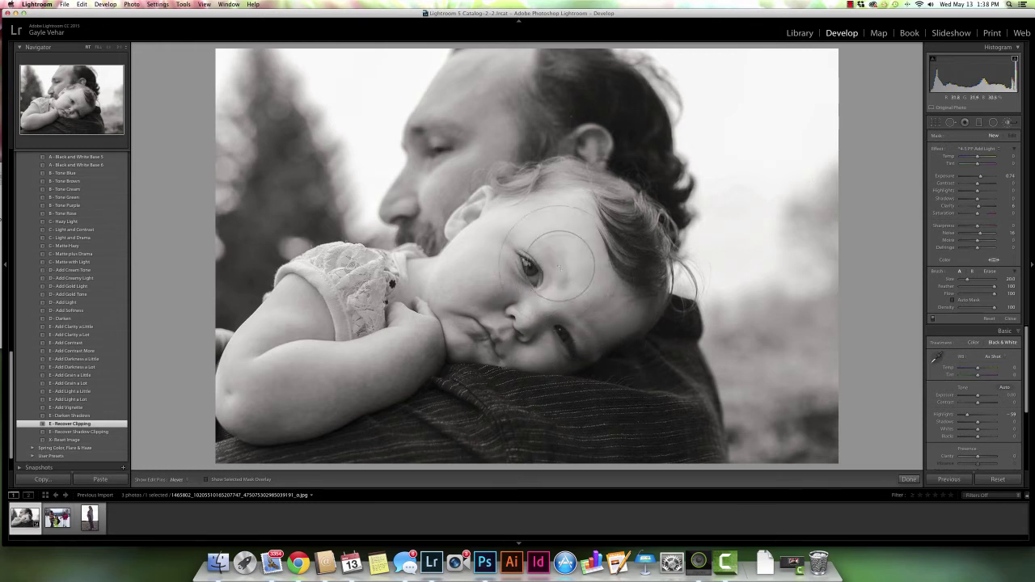
mouse_move(528, 275)
mouse_down()
mouse_move(495, 312)
mouse_move(542, 322)
mouse_move(598, 306)
mouse_move(528, 325)
mouse_move(483, 322)
mouse_move(546, 334)
mouse_move(592, 329)
mouse_move(558, 348)
mouse_move(631, 330)
mouse_move(558, 344)
mouse_move(497, 322)
mouse_move(508, 289)
mouse_move(487, 281)
mouse_move(469, 291)
mouse_move(578, 268)
mouse_move(516, 302)
mouse_move(517, 318)
mouse_move(616, 311)
mouse_move(564, 330)
mouse_move(586, 326)
mouse_move(475, 317)
mouse_move(493, 326)
mouse_move(594, 275)
mouse_up()
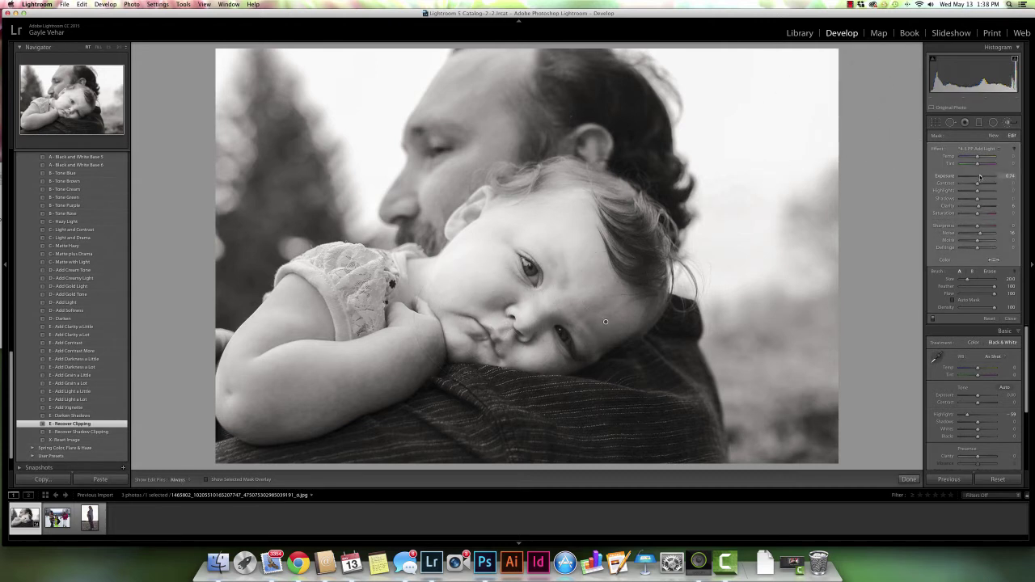
- Lower the Add Light brush exposure to 0.50 and paint the light over the baby's arm
drag(980, 176, 981, 177)
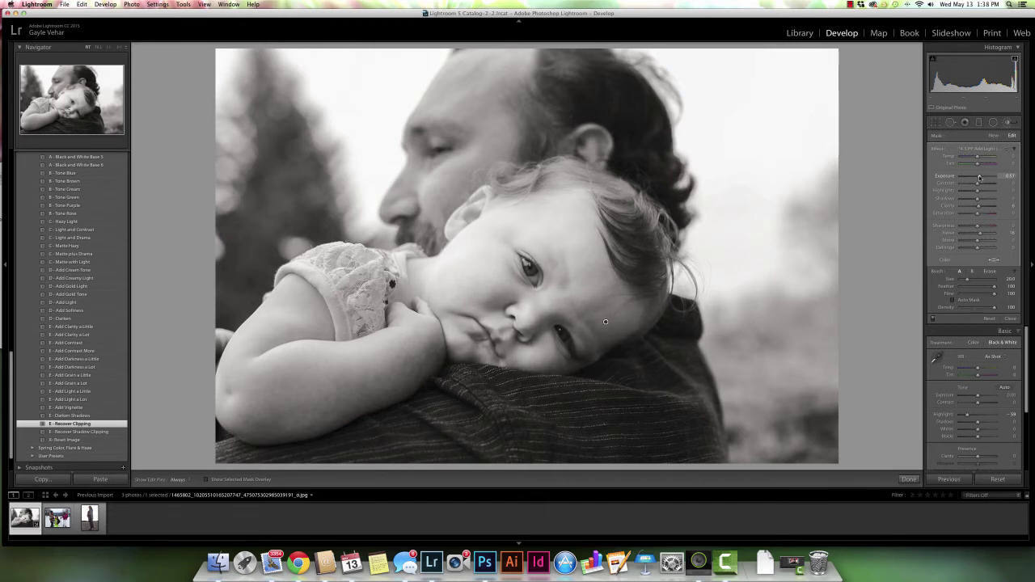
drag(980, 181, 978, 179)
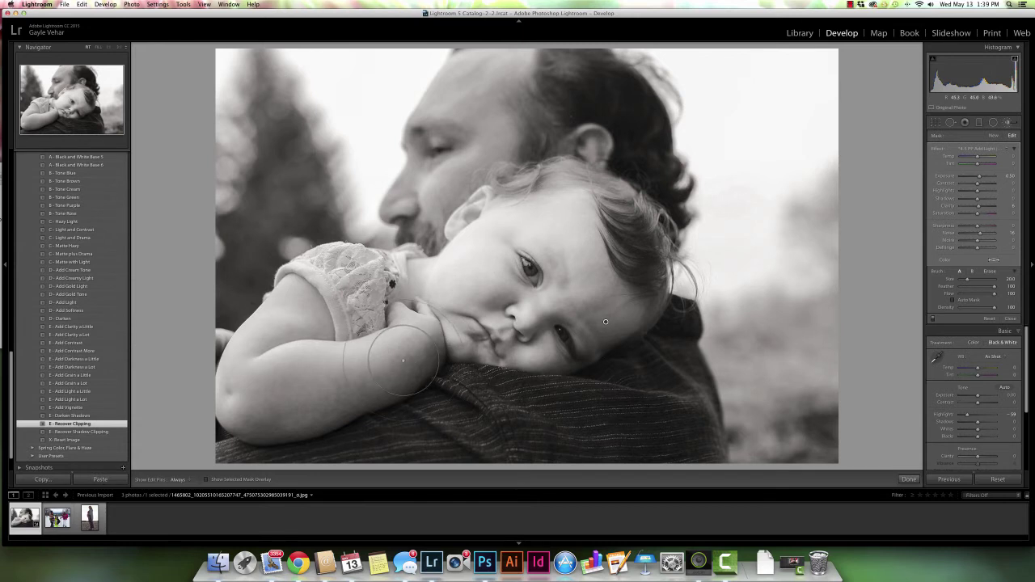
key(h)
mouse_move(404, 356)
mouse_down()
mouse_move(316, 406)
mouse_move(263, 402)
mouse_move(253, 411)
mouse_move(279, 420)
mouse_move(336, 404)
mouse_move(262, 413)
mouse_move(398, 371)
mouse_move(441, 339)
mouse_move(355, 387)
mouse_move(260, 415)
mouse_move(441, 351)
mouse_move(443, 338)
mouse_move(387, 386)
mouse_move(275, 419)
mouse_up()
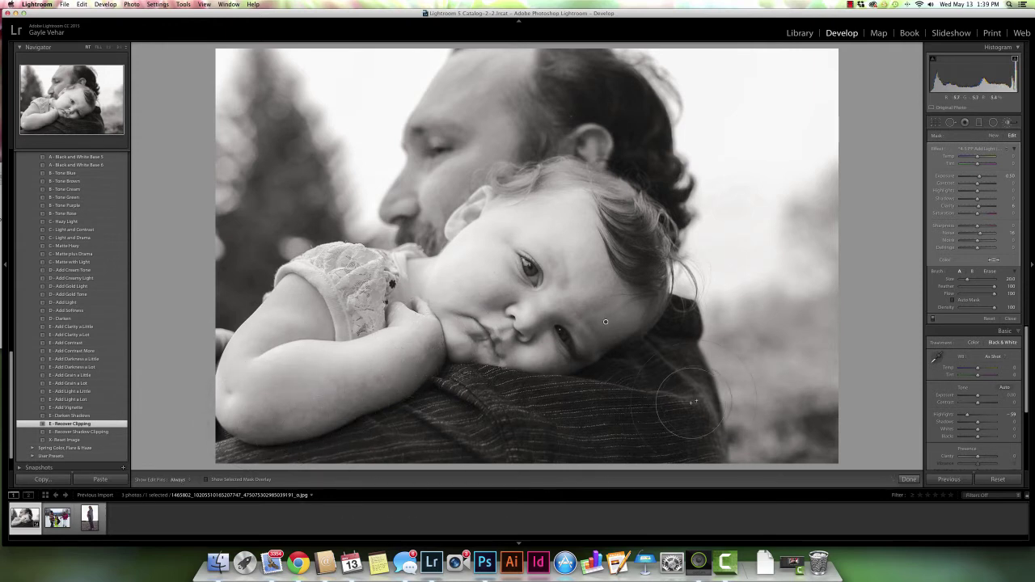
- Start a new brush adjustment with the 4-5 PP Skin Smooth effect and paint it over the baby's forehead with a smaller brush
click(993, 136)
click(982, 150)
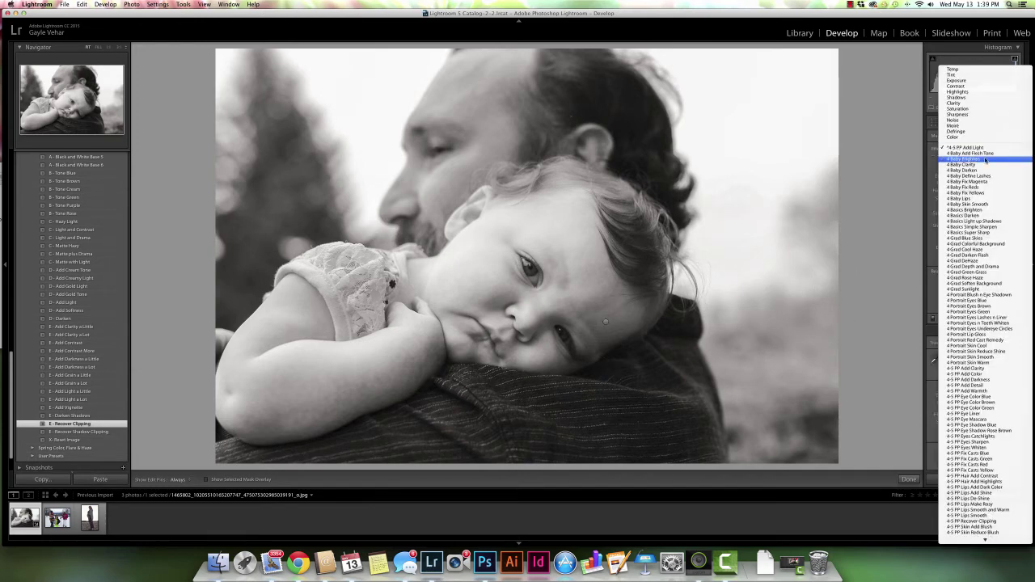
scroll(982, 527, down, 5)
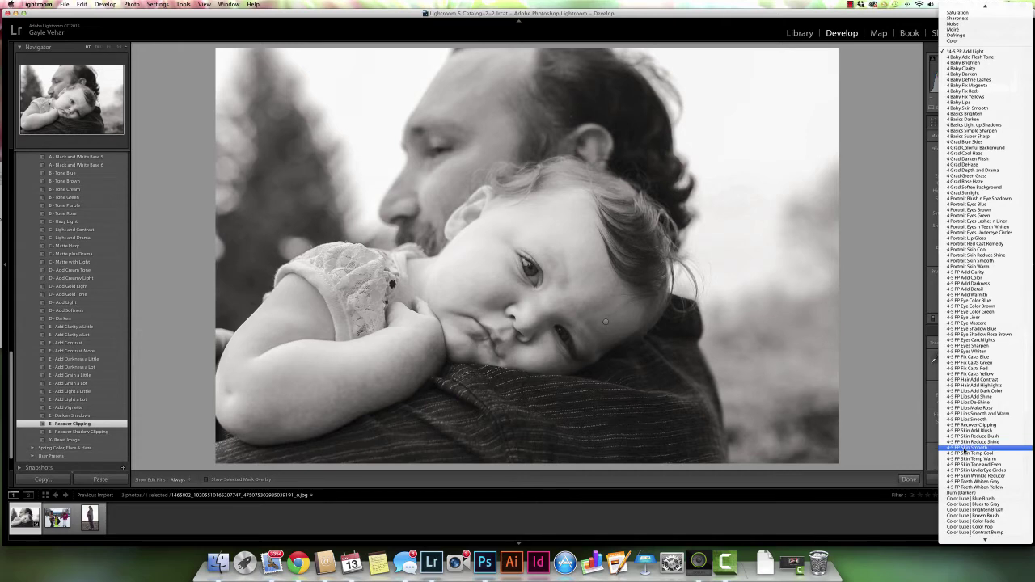
click(965, 449)
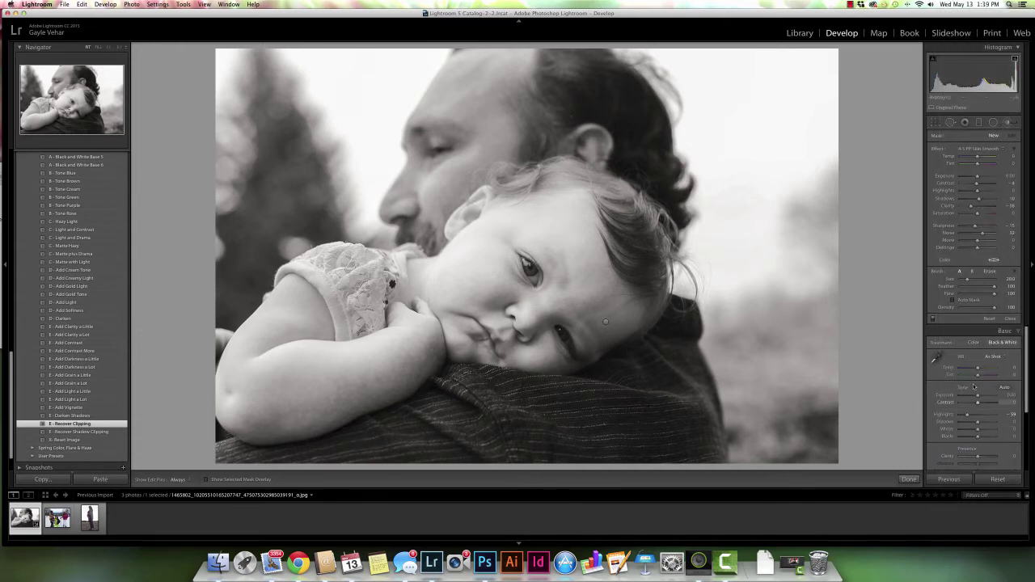
scroll(585, 259, down, 6)
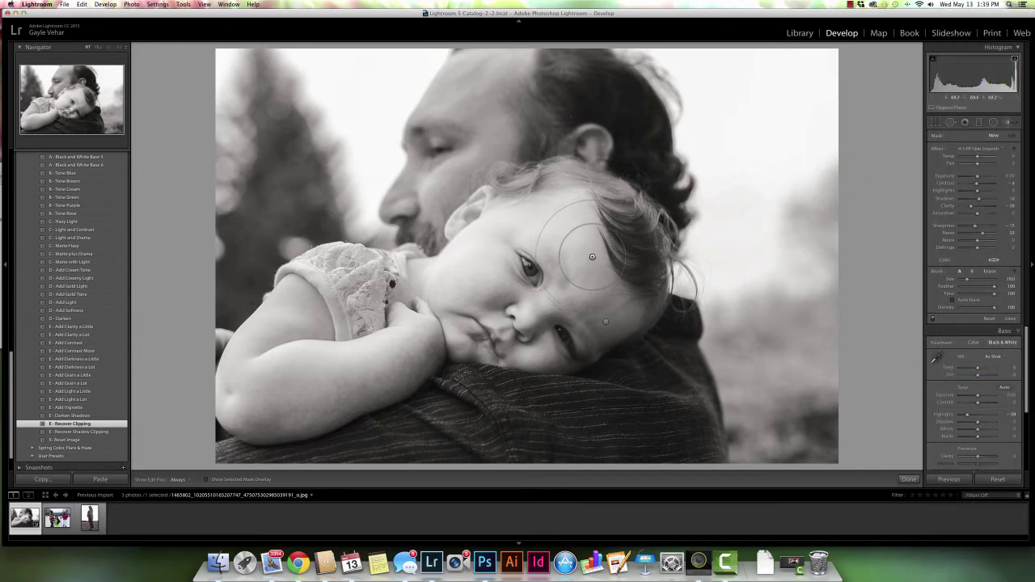
scroll(582, 258, down, 3)
key(h)
key(h)
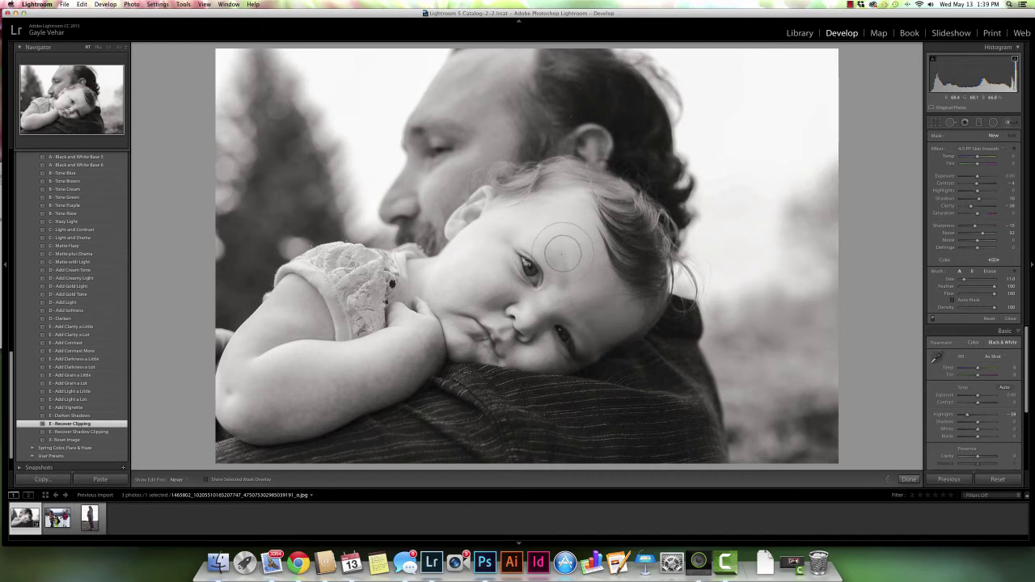
click(579, 274)
key(bracketleft)
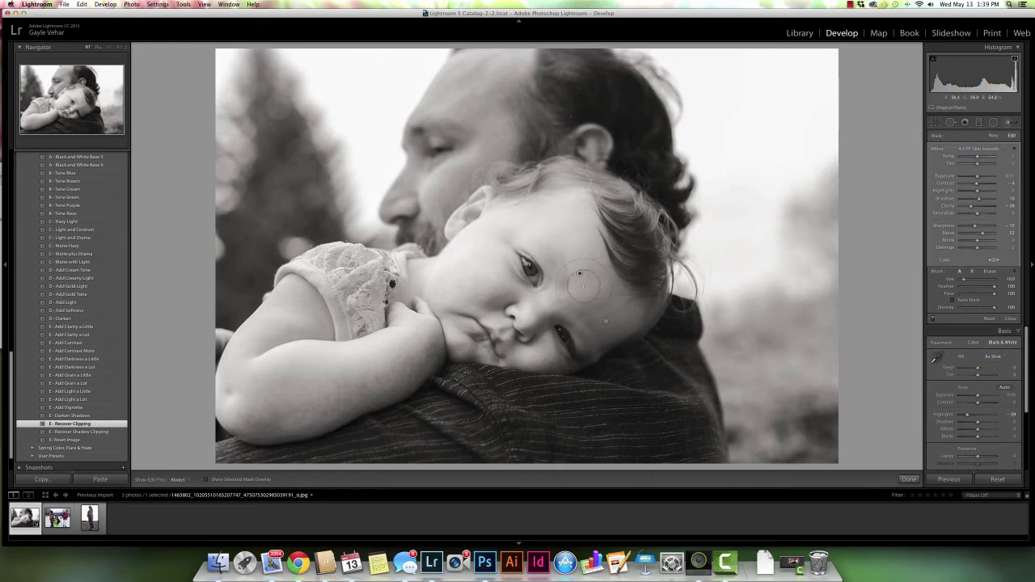
- Extend the skin smoothing over the baby's nose and cheek with the brush reduced to size 6
key(h)
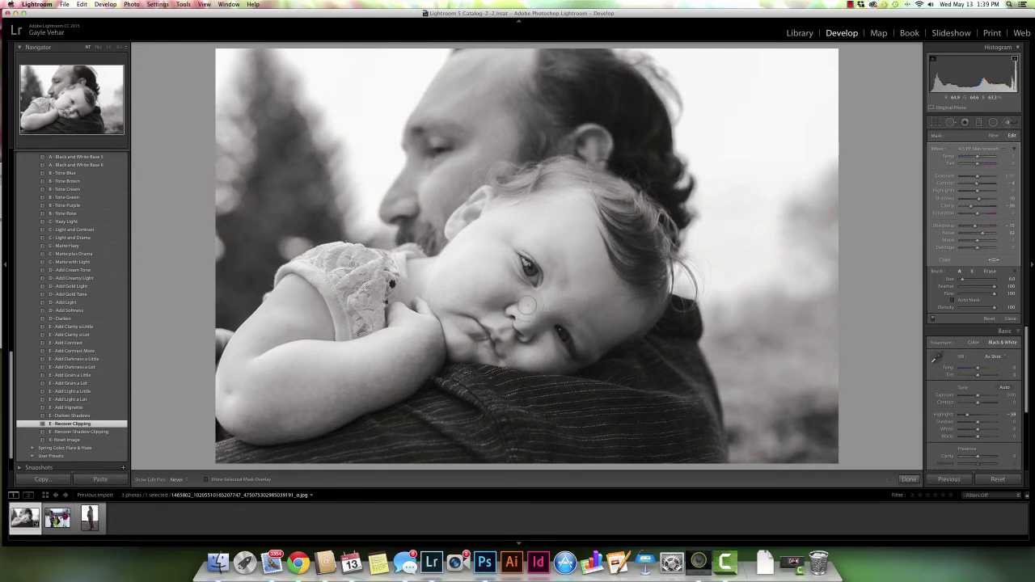
mouse_move(498, 294)
mouse_down()
mouse_move(468, 264)
mouse_move(445, 283)
mouse_move(493, 283)
mouse_up()
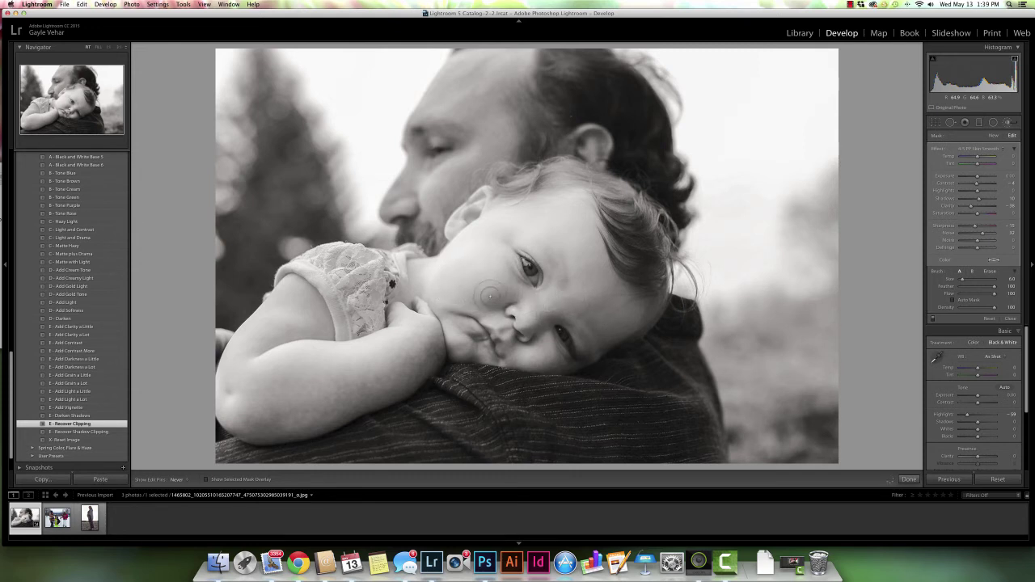
key(h)
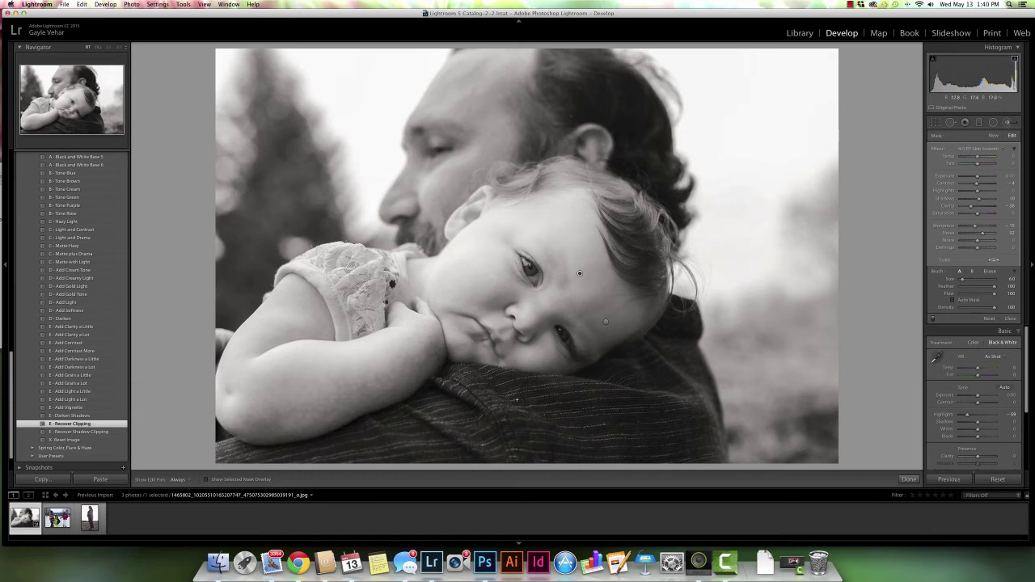
- Check the skin smoothing coverage on the baby's face with the mask overlay, keeping brush A active
key(o)
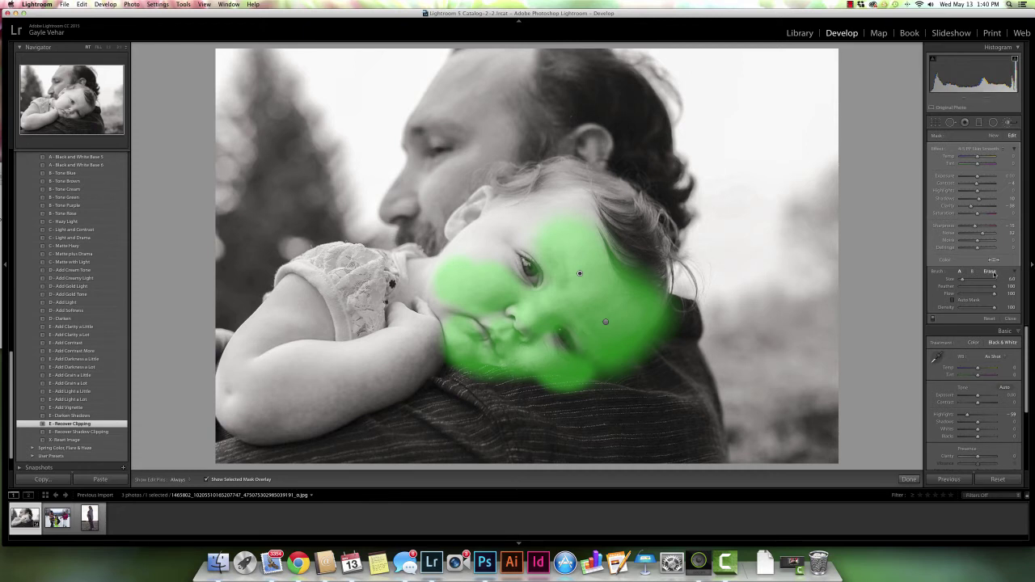
key(h)
click(959, 272)
key(o)
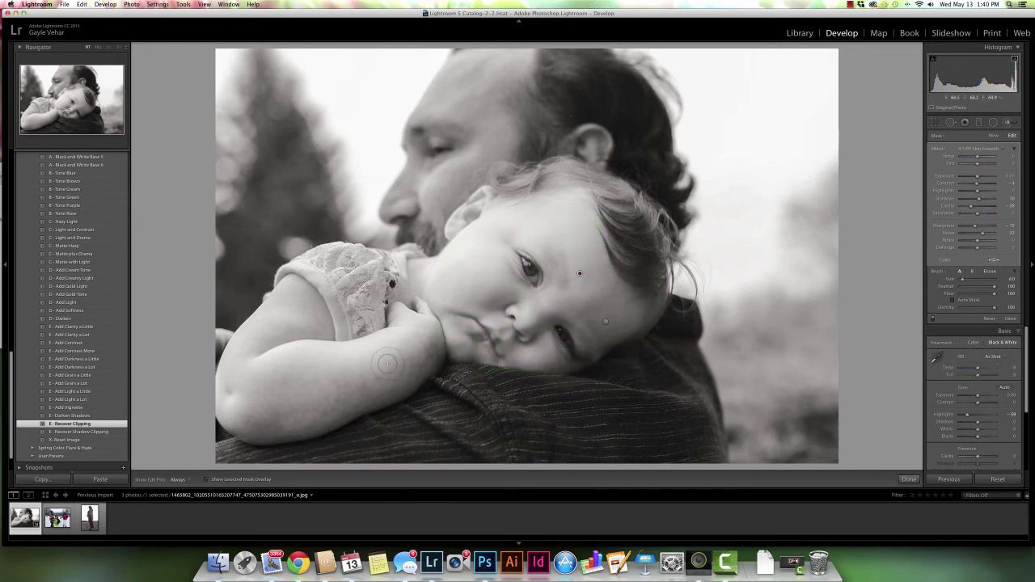
- Enlarge the brush and paint the skin smoothing over the baby's arm and hand
key(h)
scroll(386, 365, up, 4)
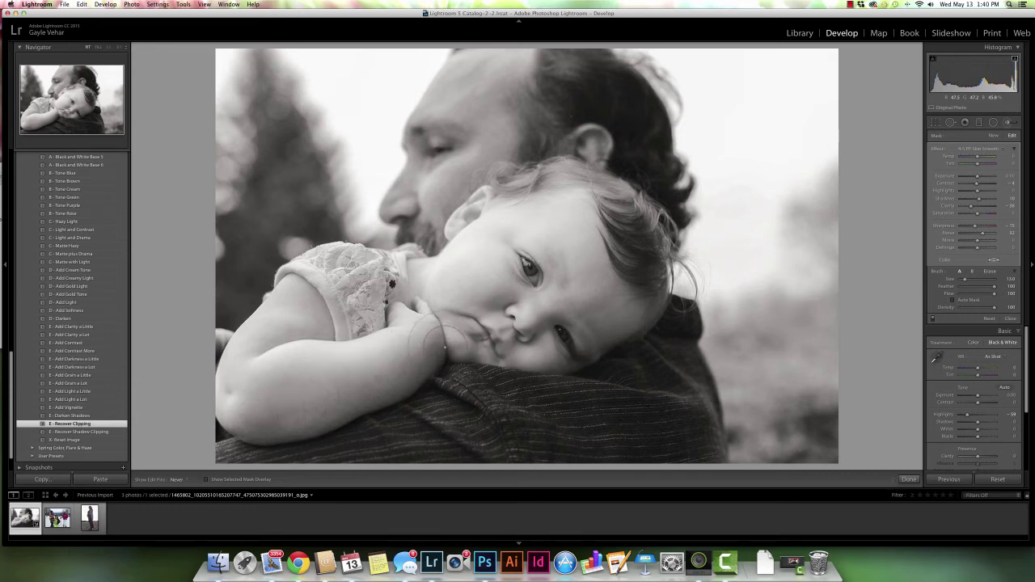
key(h)
- Add a radial filter around the baby's head with an inverted mask and the *4-5 PP Add Light effect
click(992, 122)
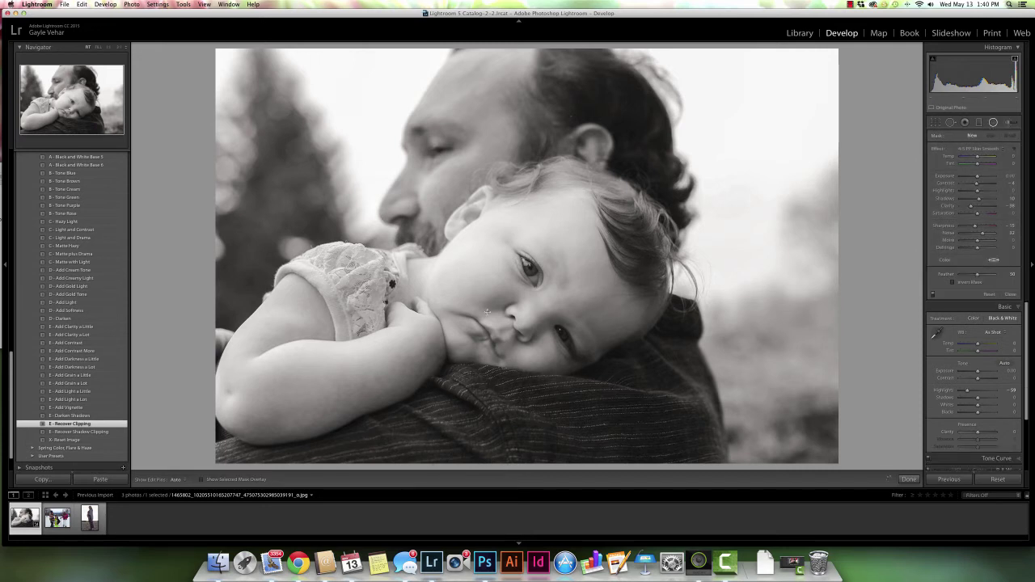
drag(443, 249, 608, 396)
drag(477, 280, 594, 311)
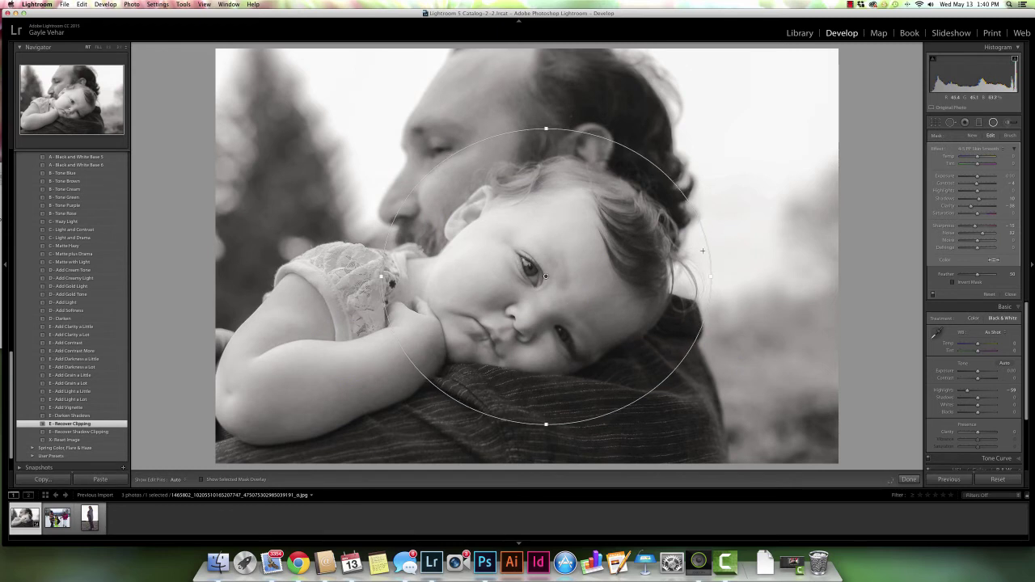
click(952, 282)
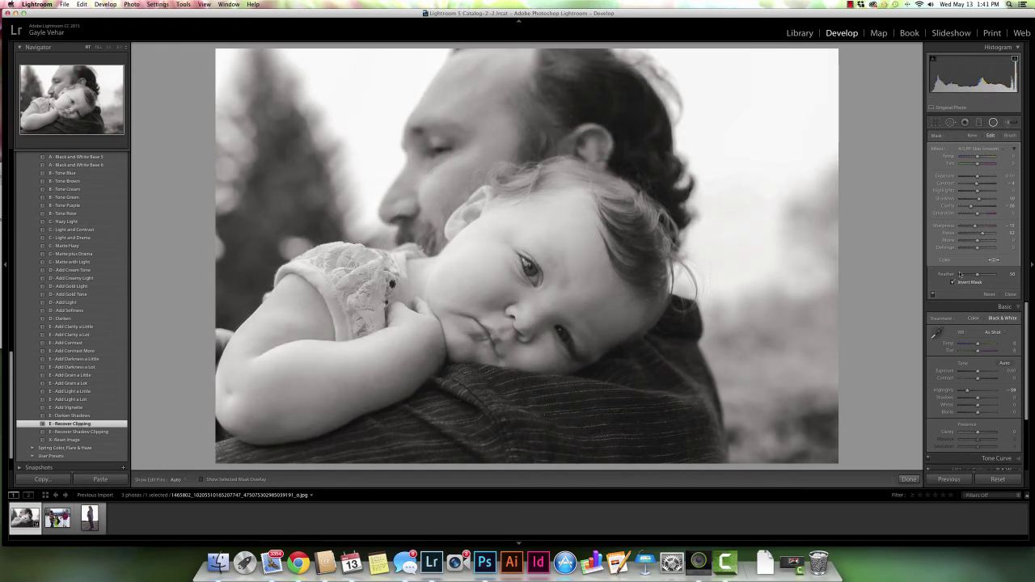
click(989, 150)
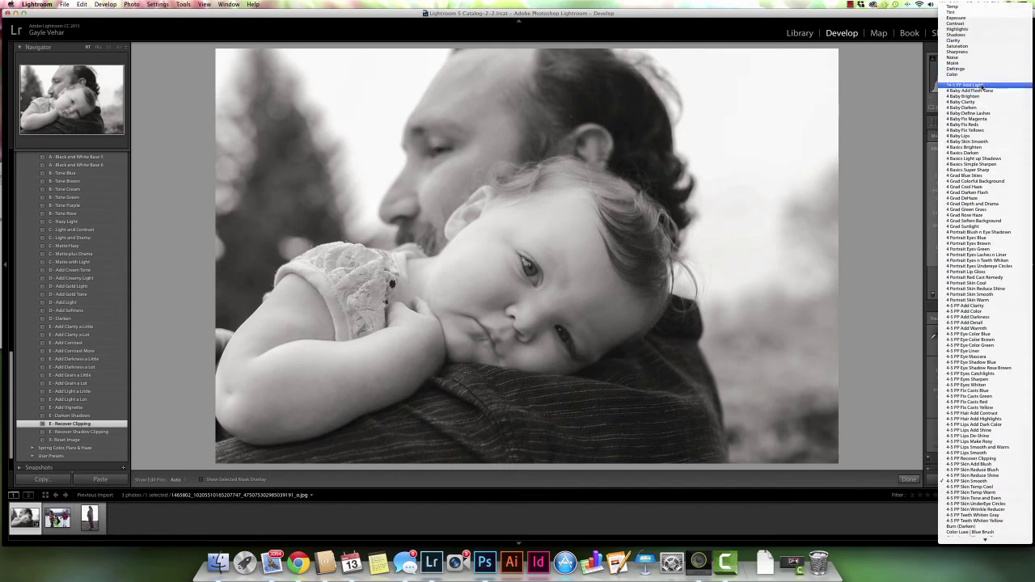
click(981, 85)
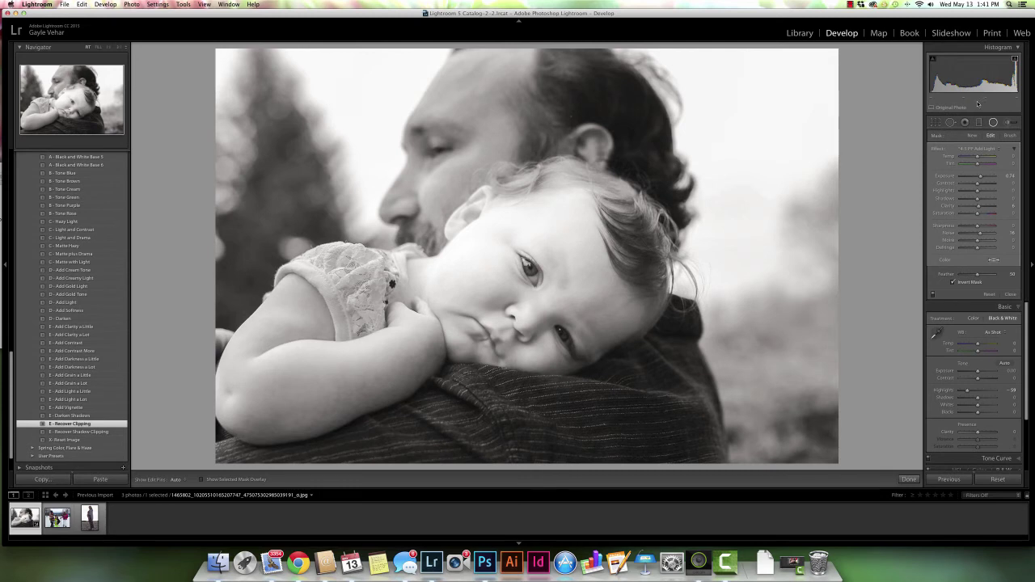
- Rotate, widen and reposition the radial filter to cover the baby's face and arm, then finish editing it
drag(546, 275, 431, 390)
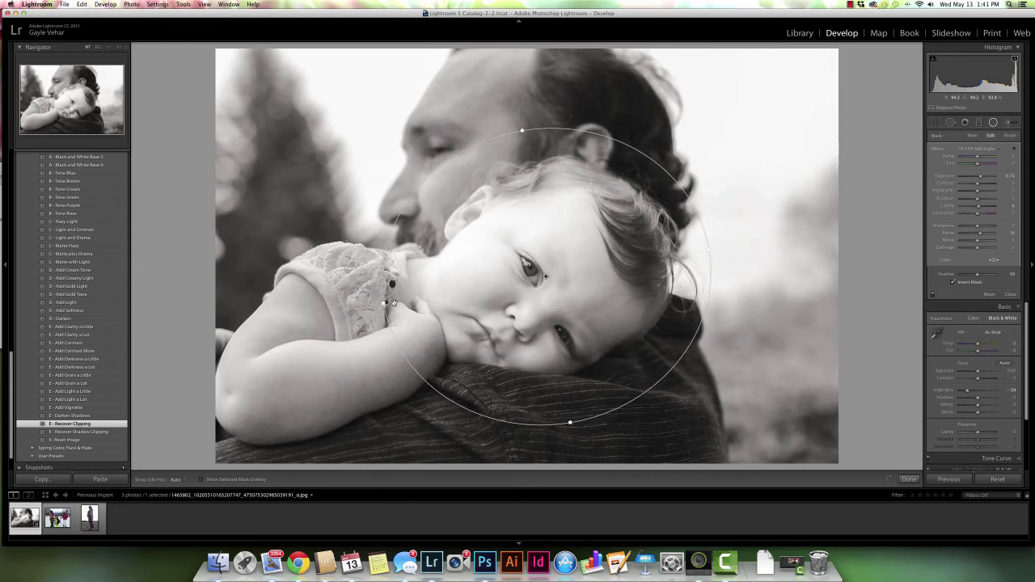
drag(385, 300, 313, 314)
drag(523, 267, 488, 283)
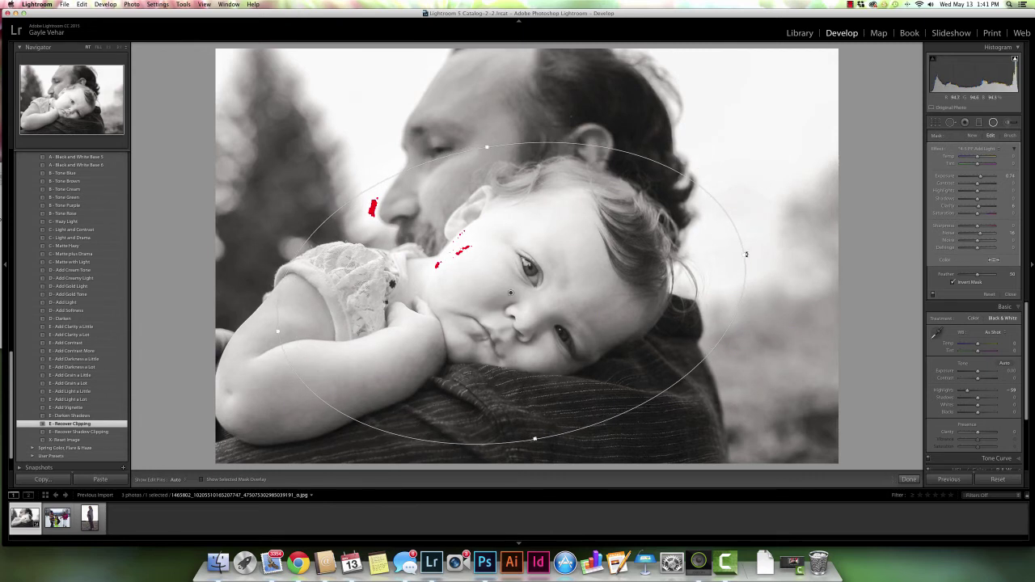
mouse_move(750, 253)
mouse_down()
mouse_move(758, 228)
mouse_move(751, 255)
mouse_up()
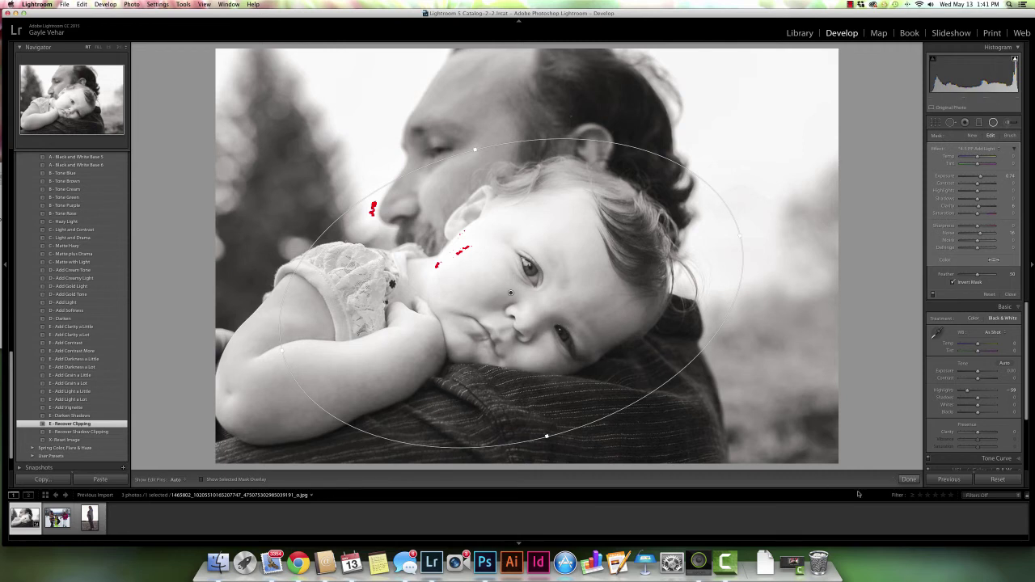
click(909, 480)
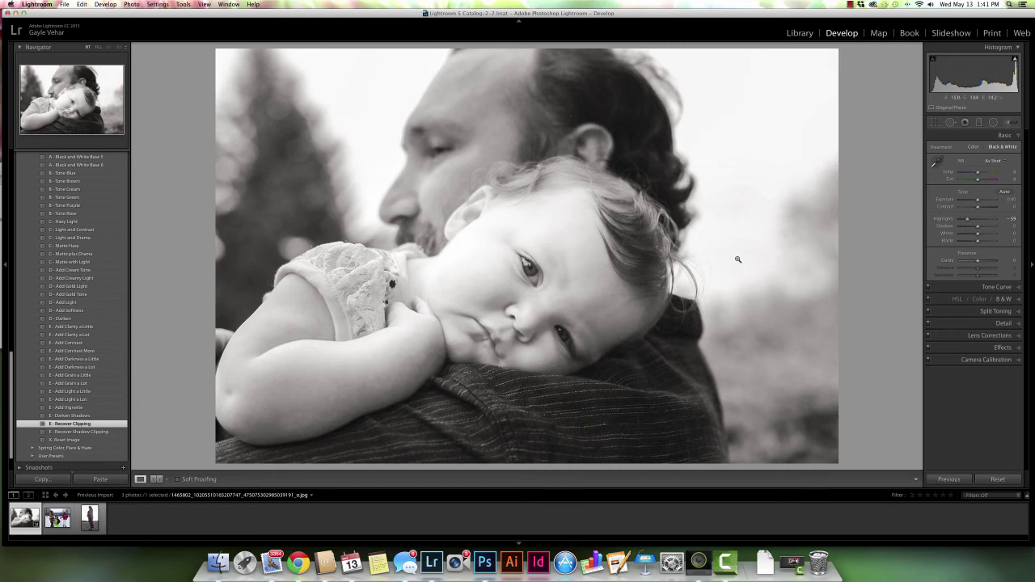
- Add a graduated filter with the 4 Basics Darken effect rising across the father's shoulder, and lower its exposure to about -1
click(977, 123)
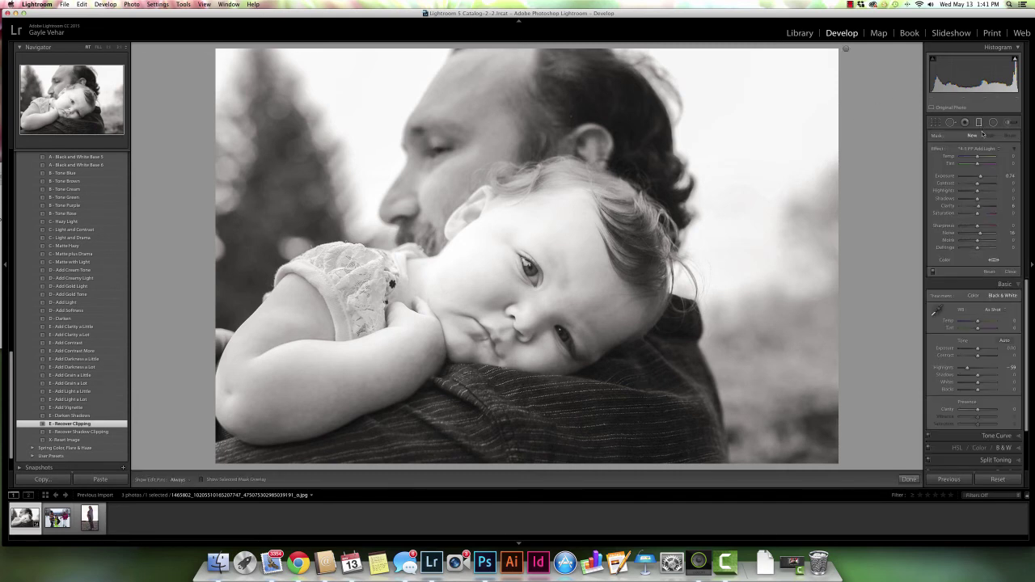
click(975, 149)
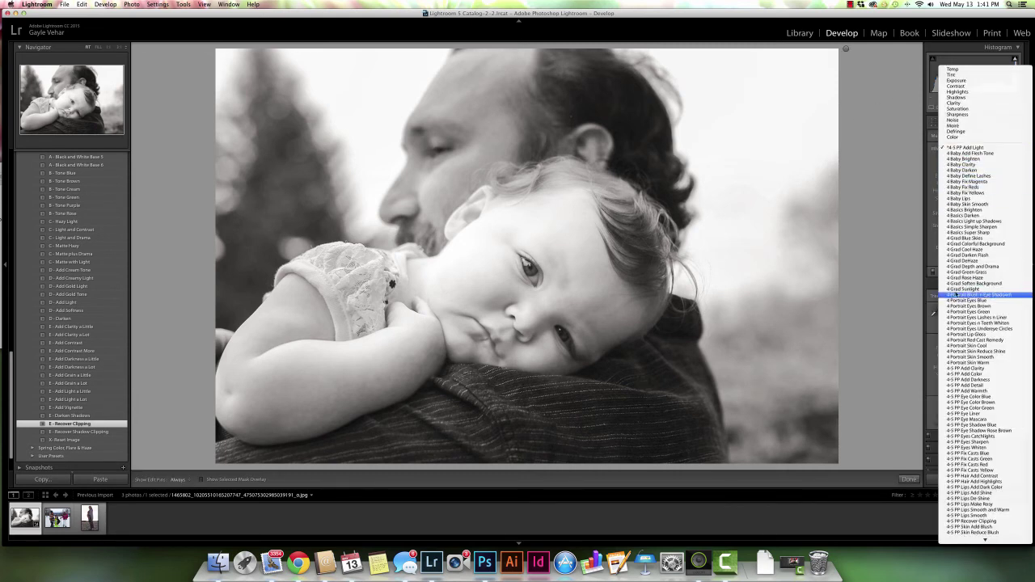
click(966, 215)
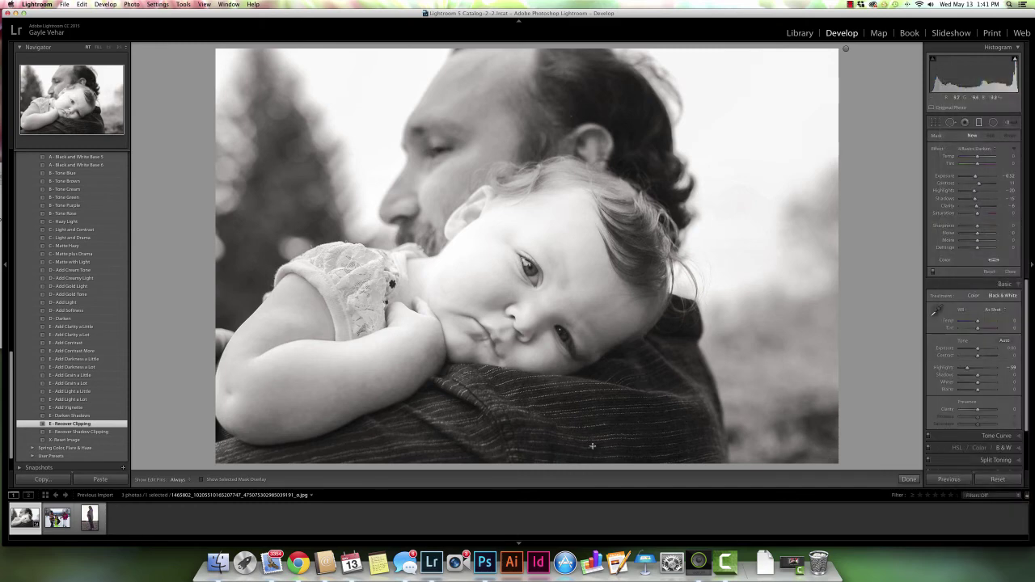
drag(592, 445, 563, 364)
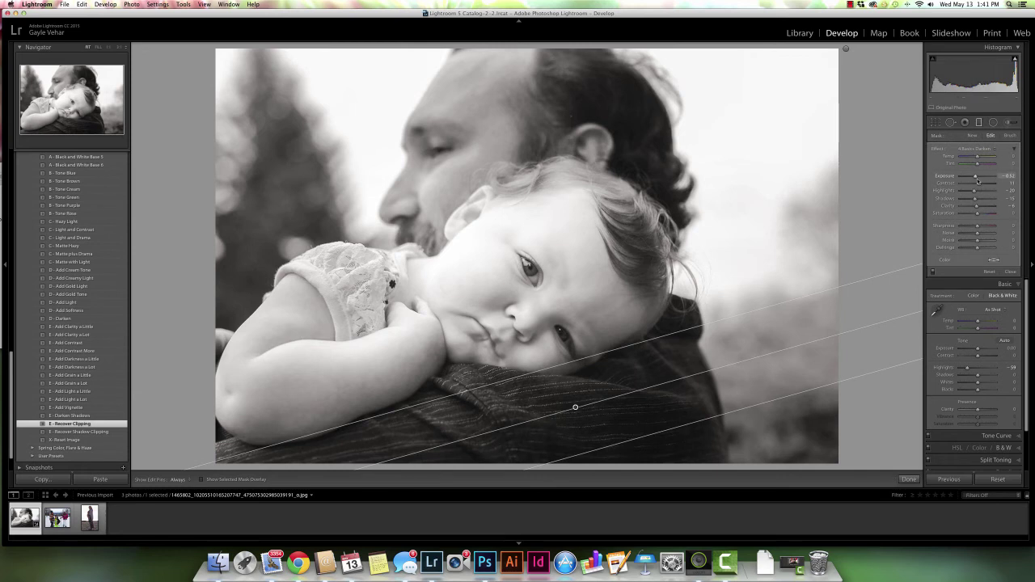
drag(976, 177, 971, 177)
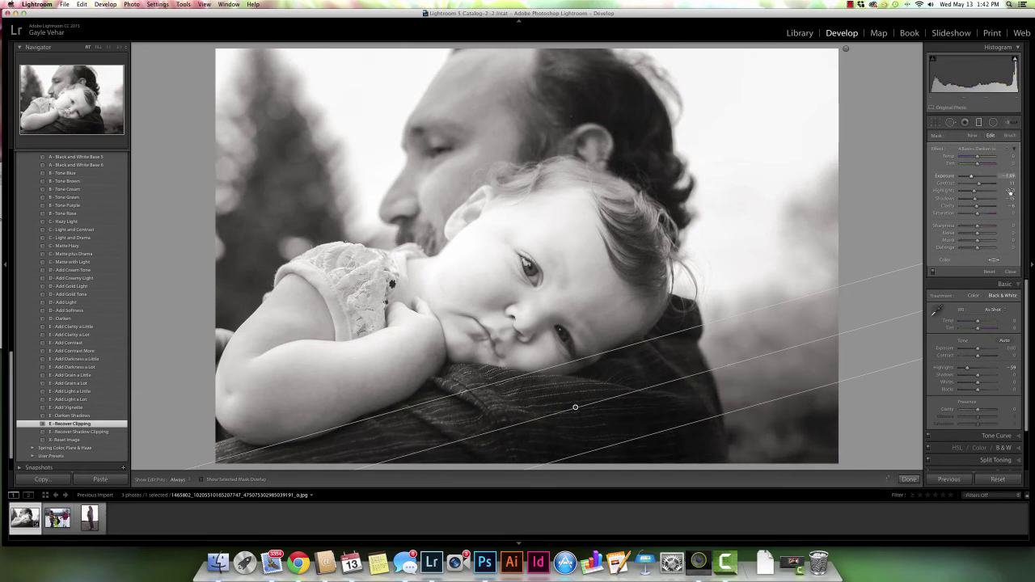
- Add a second darkening graduated filter diagonally over the trees behind the father, set its exposure to about -0.2, and finish editing
drag(294, 95, 358, 234)
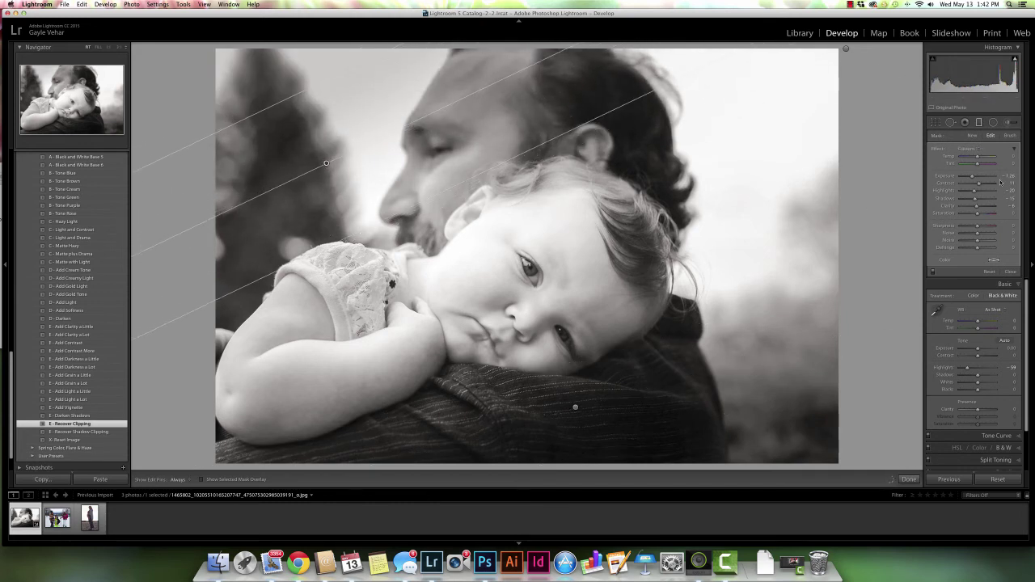
drag(972, 176, 978, 178)
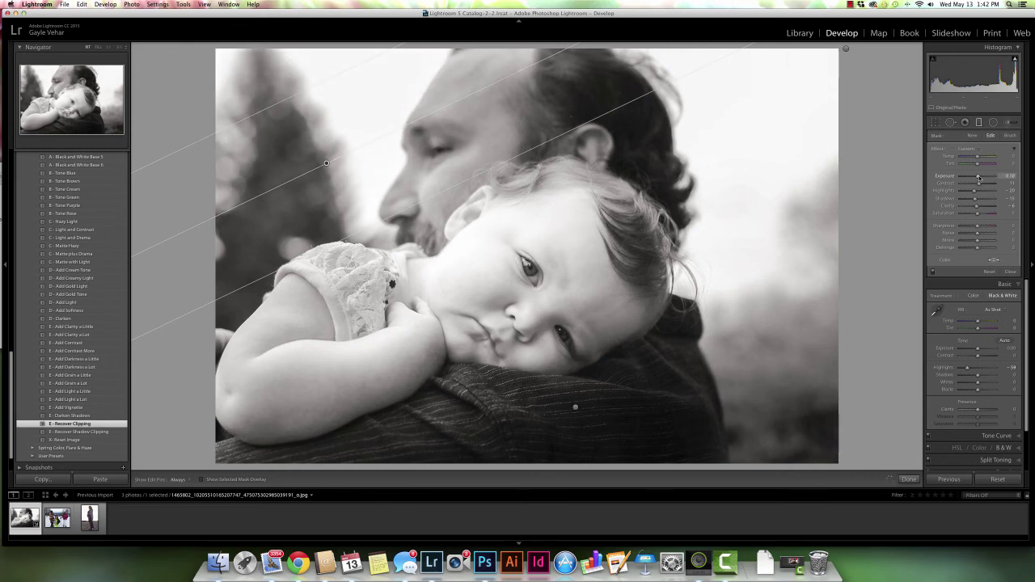
drag(976, 178, 975, 177)
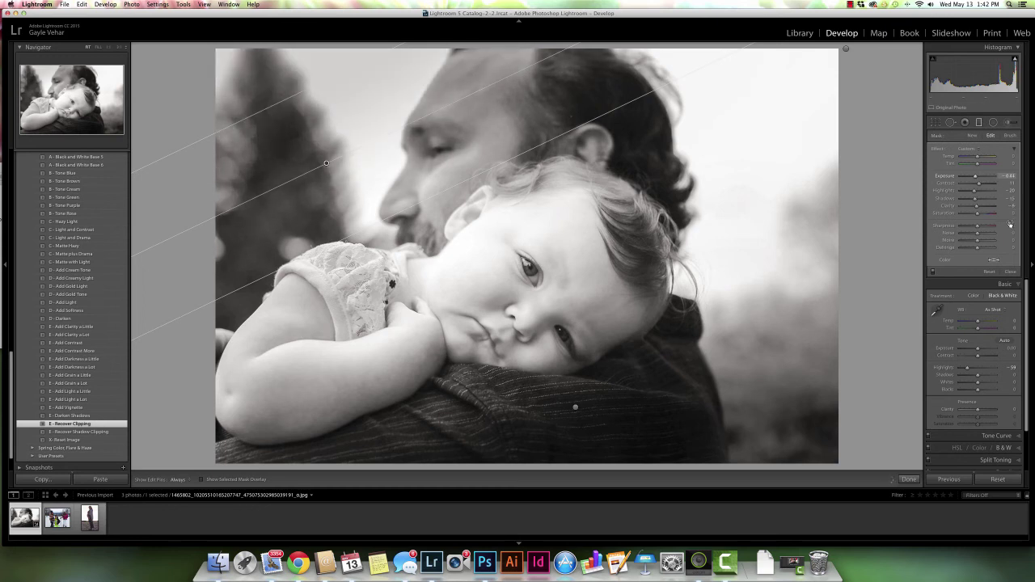
drag(975, 176, 976, 177)
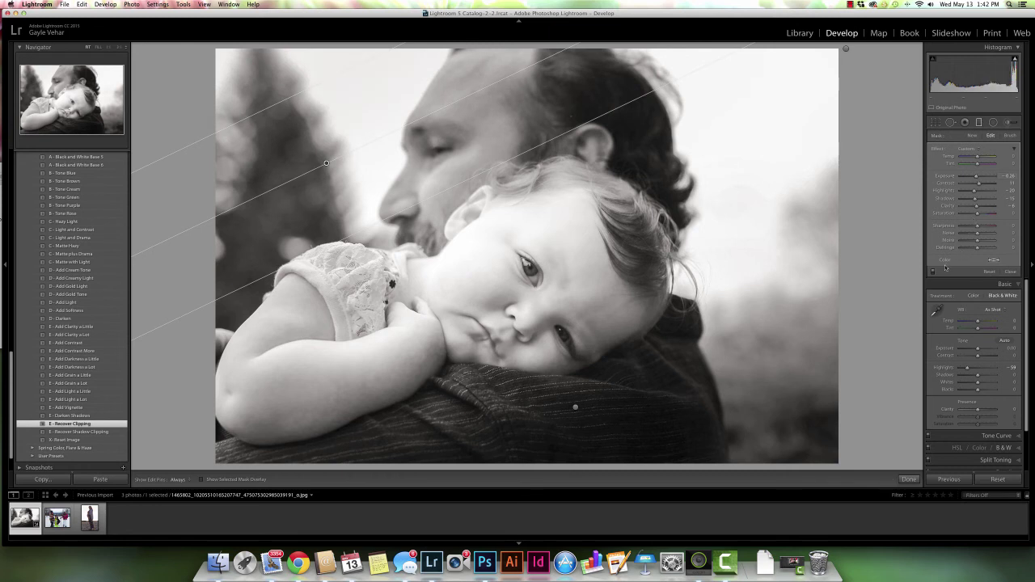
click(909, 479)
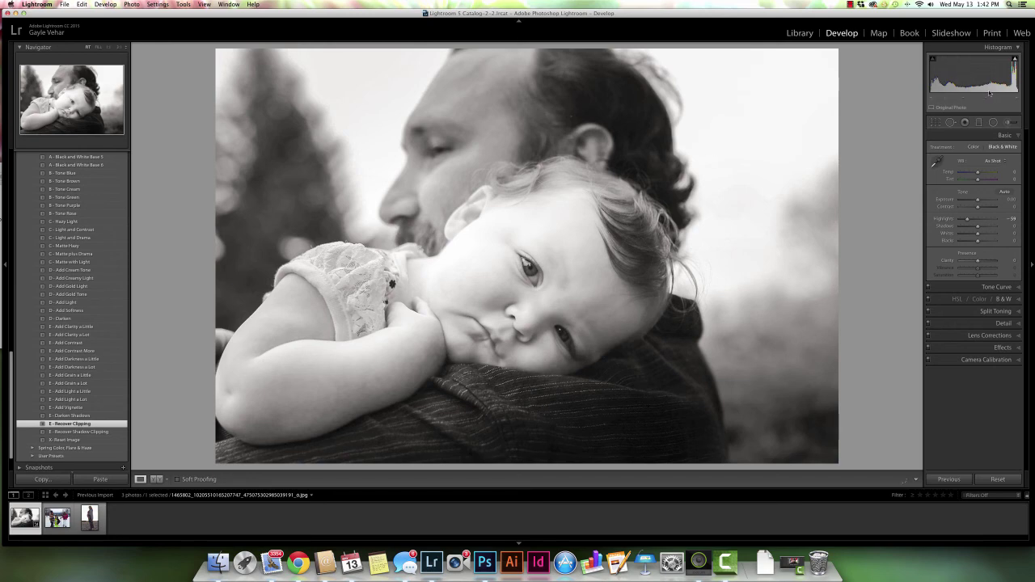
- Crop the photo tighter around the baby at the original aspect ratio, and compare before and after side by side
click(935, 122)
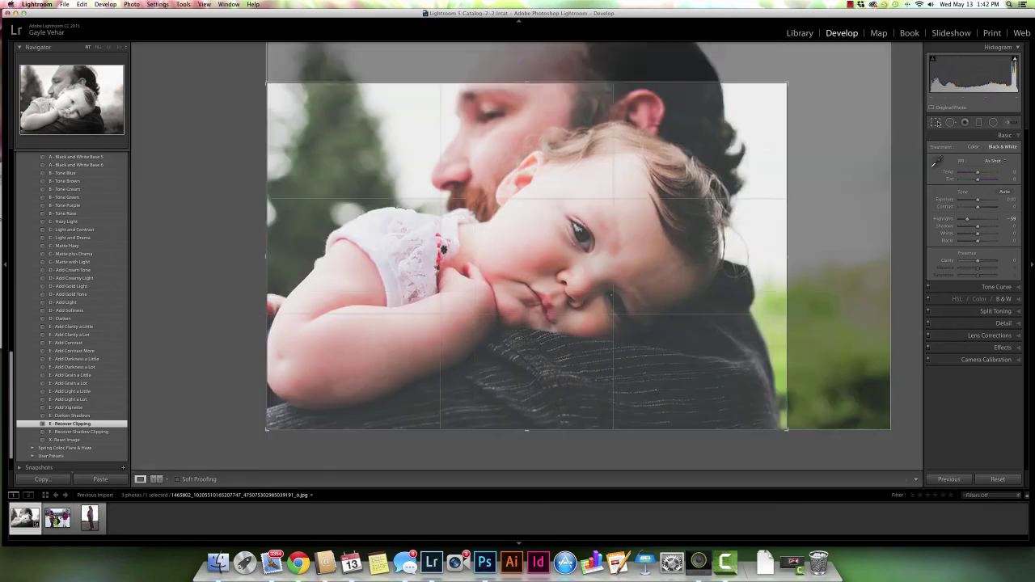
drag(838, 48, 782, 61)
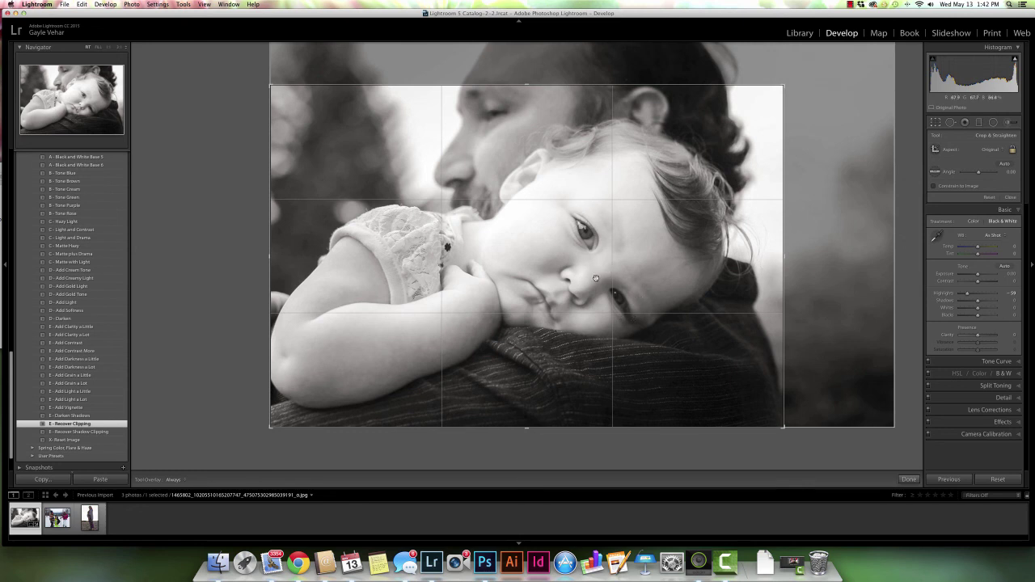
click(909, 479)
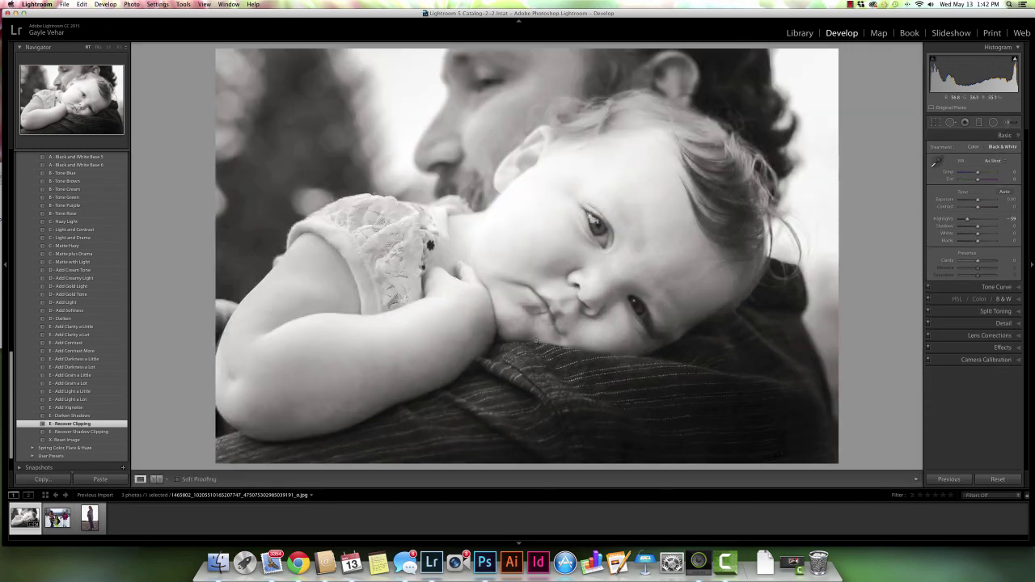
click(156, 479)
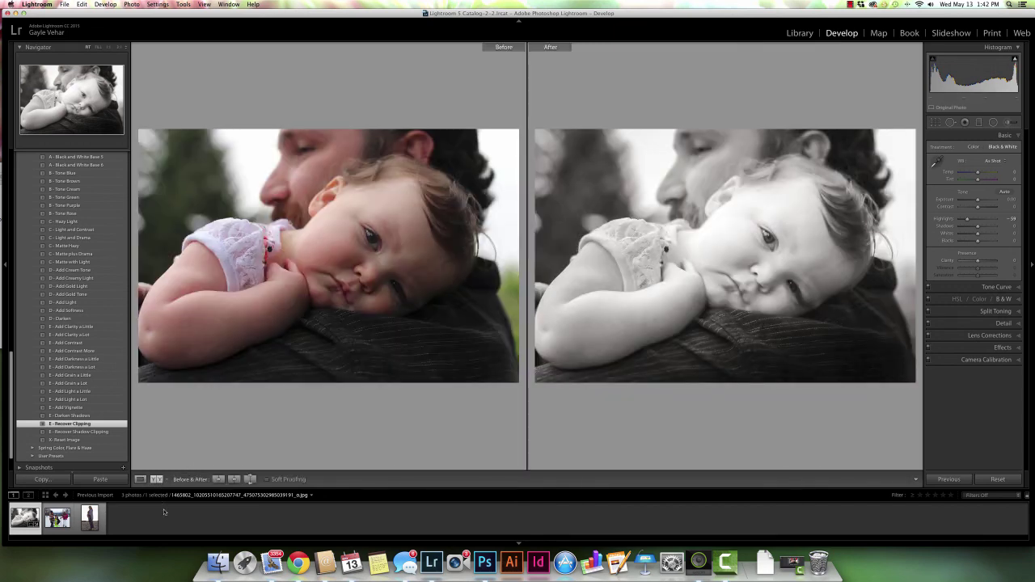